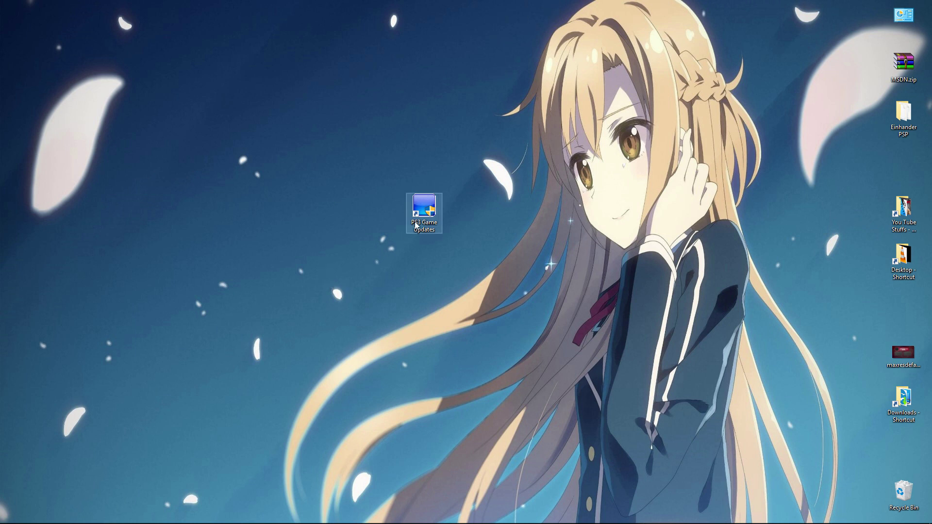
Step: Launch PS3 Game Updates from its desktop shortcut
double_click(429, 214)
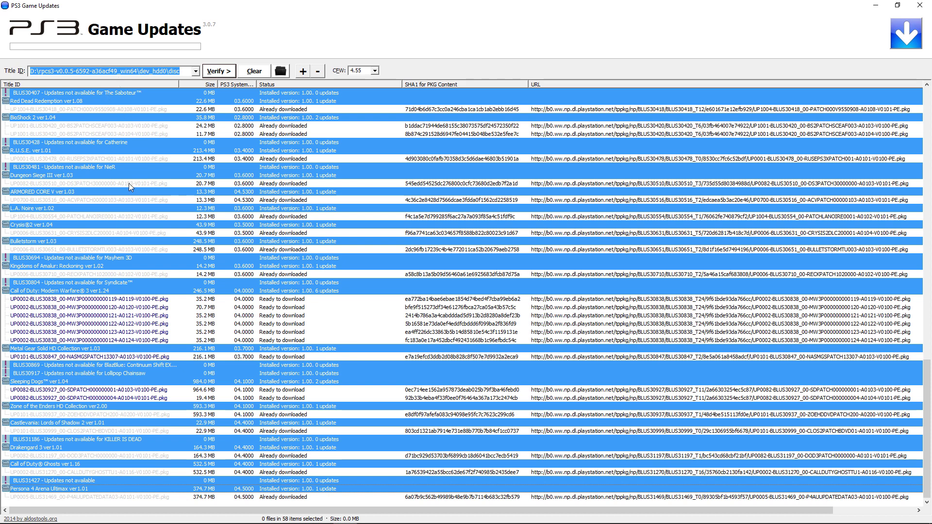
Step: Select one Call of Duty: Modern Warfare 3 ver 1.24 patch in the update list
left_click(76, 309)
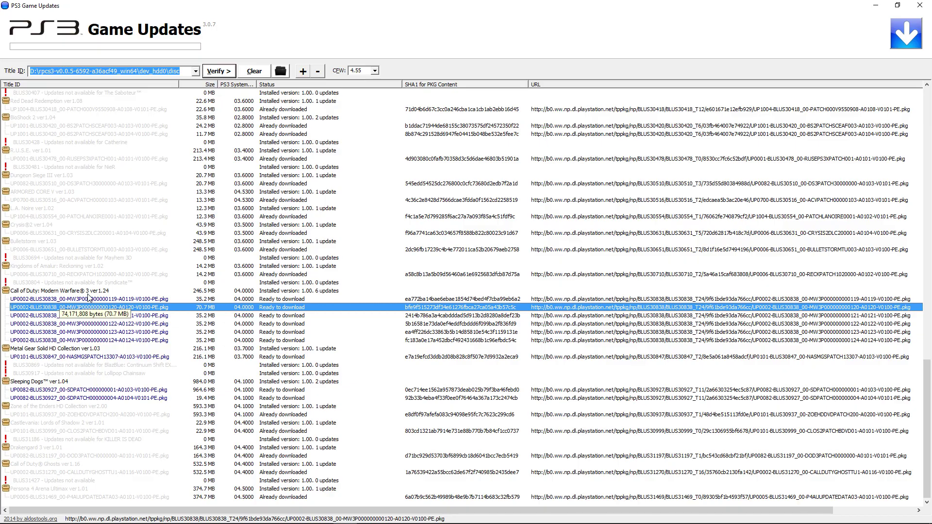
Step: Review the inFamous and Resistance: Fall of Man entries, then open the CFW firmware version list
scroll(83, 312, "up", 17)
scroll(83, 312, "up", 16)
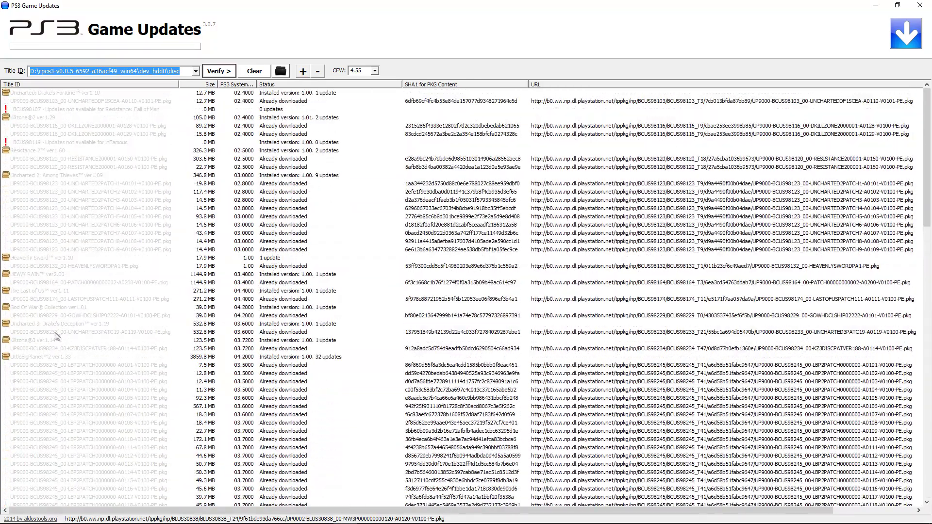
left_click(56, 143)
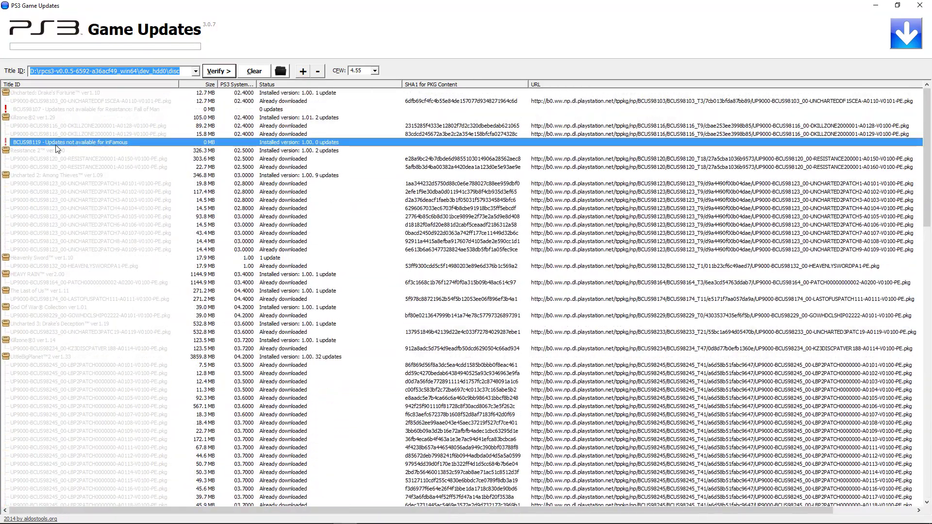
left_click(38, 110)
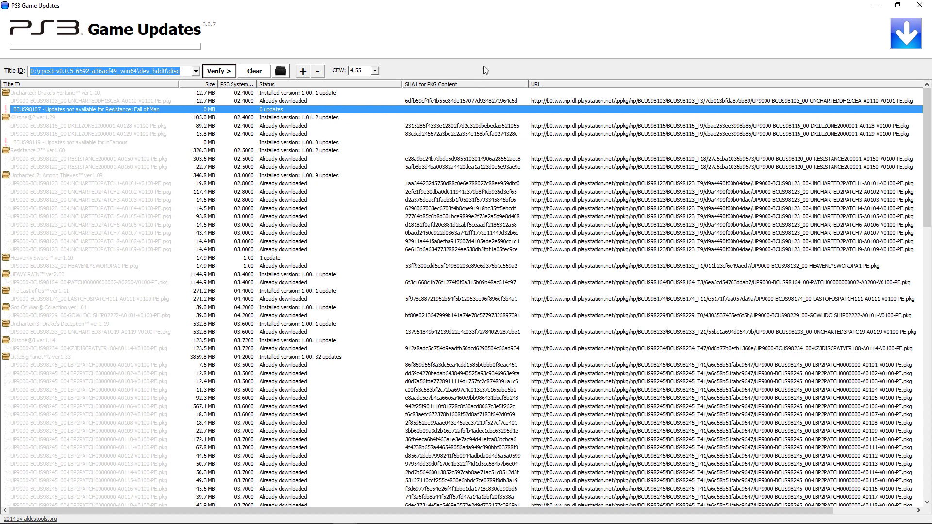
left_click(375, 71)
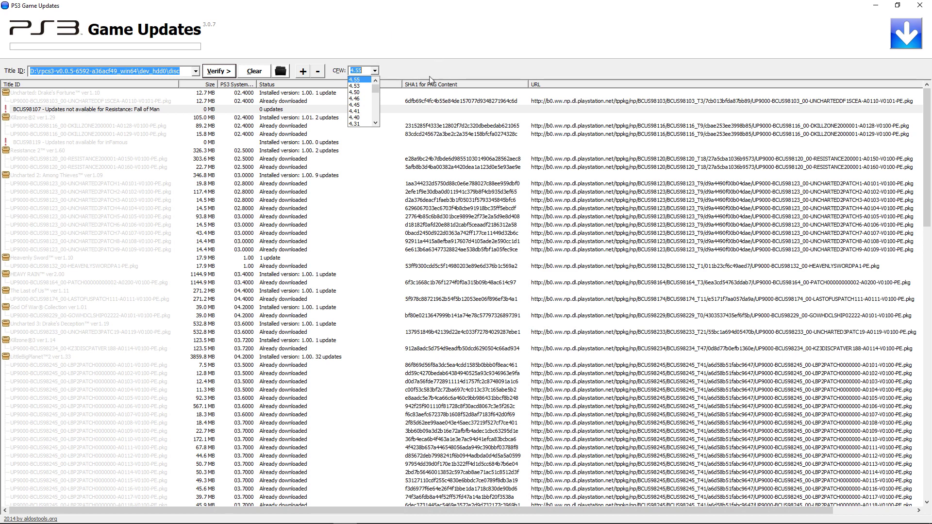
left_click(361, 79)
left_click(281, 71)
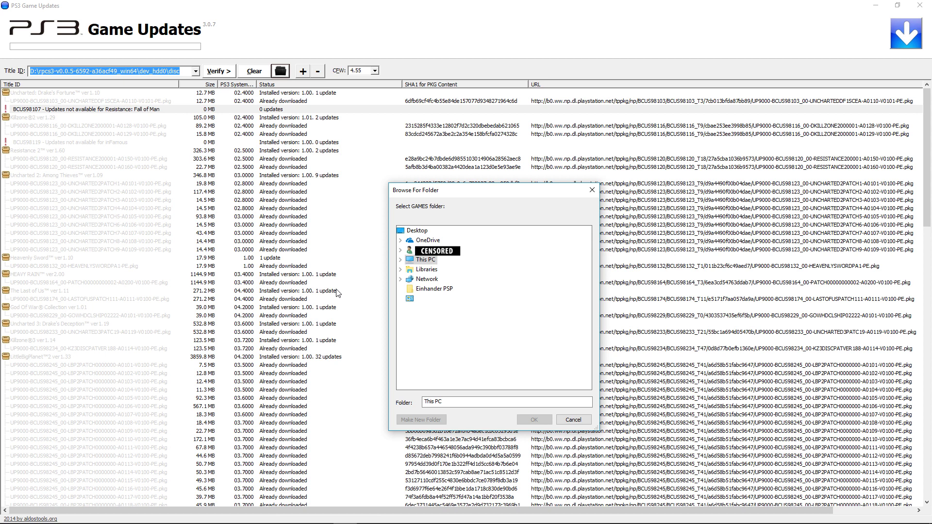
left_click(570, 419)
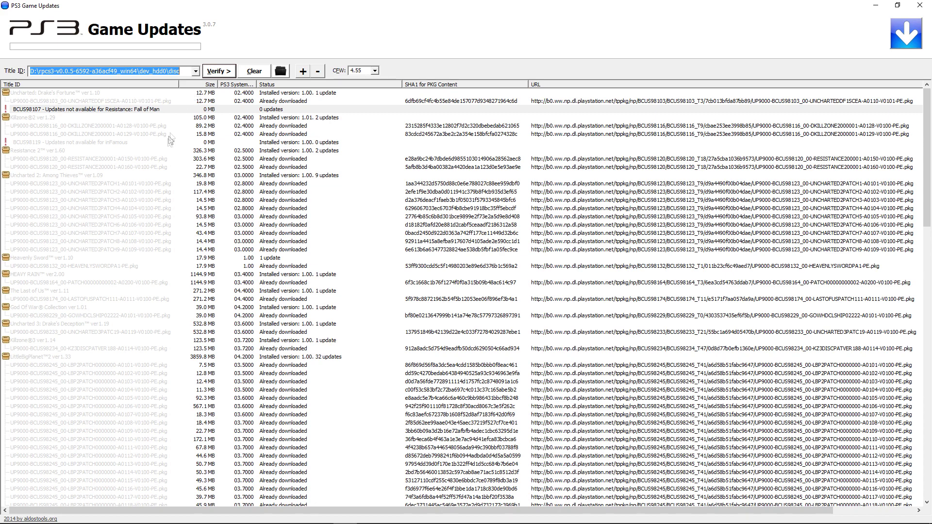
scroll(137, 212, "down", 2)
Step: Scroll to the BLUS30838 entries and select the Call of Duty: Modern Warfare 3 title
scroll(139, 243, "down", 20)
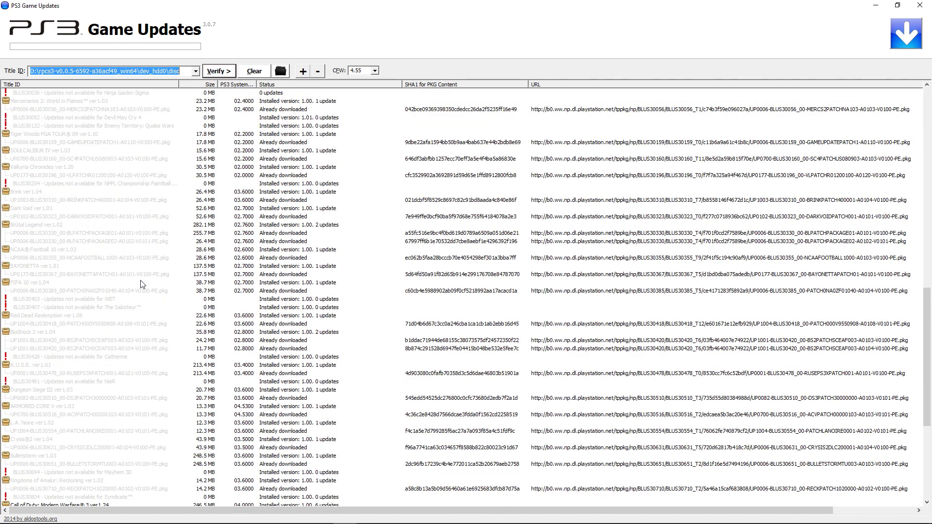
left_click(84, 300)
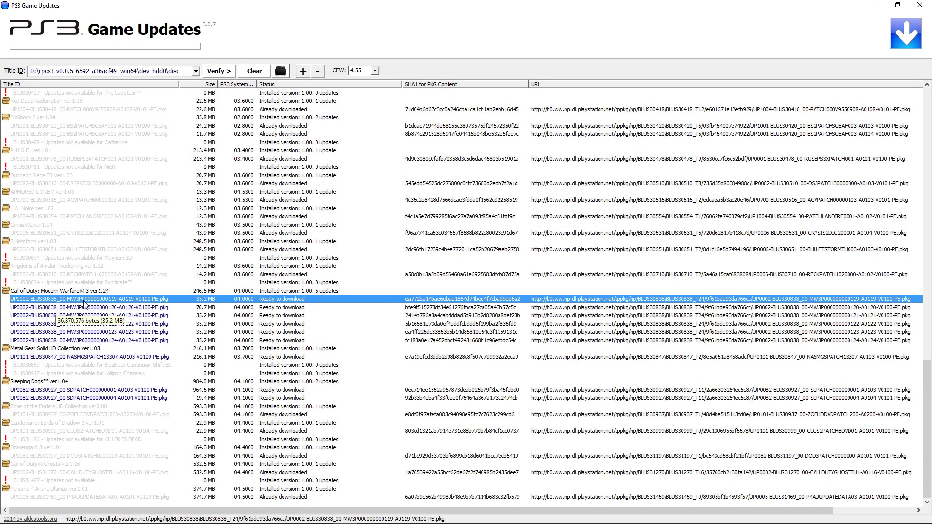
left_click(137, 292)
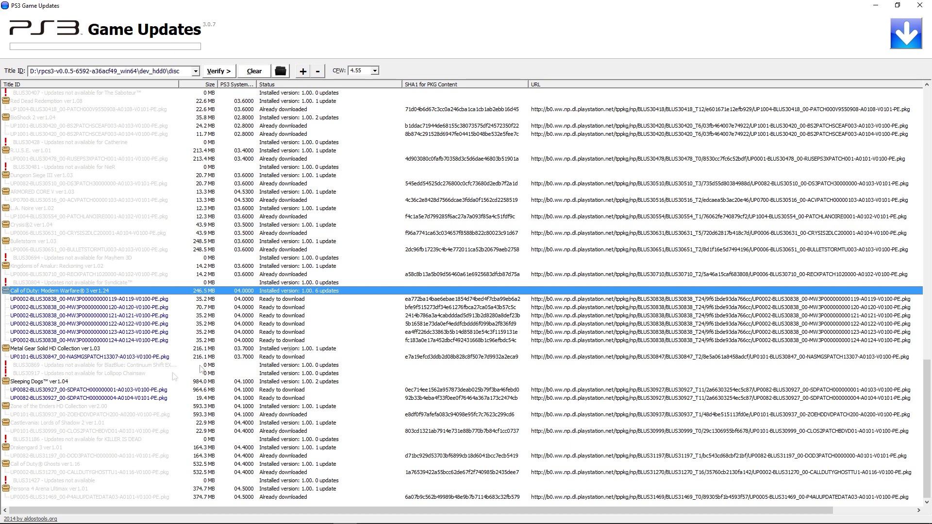
Step: Queue the MW3 0119 and 0120 patches and the second Sleeping Dogs patch for download
double_click(110, 300)
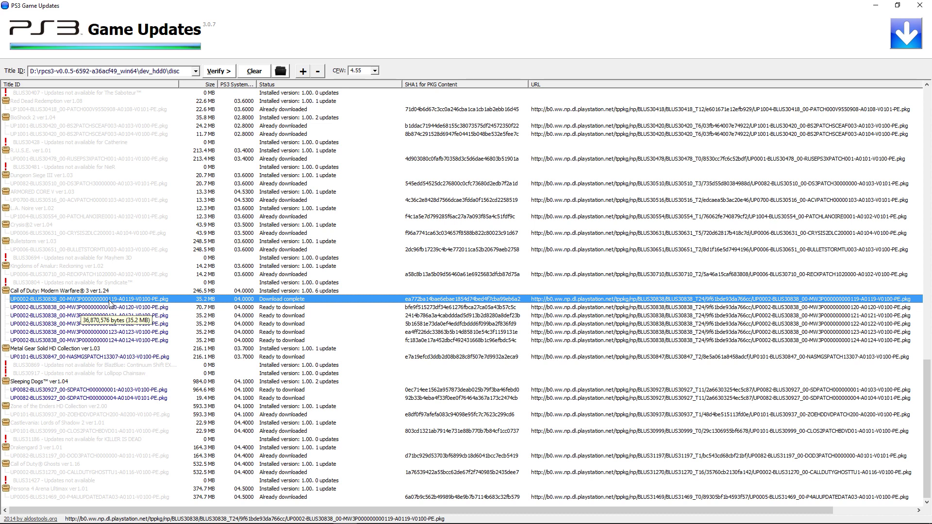
double_click(54, 308)
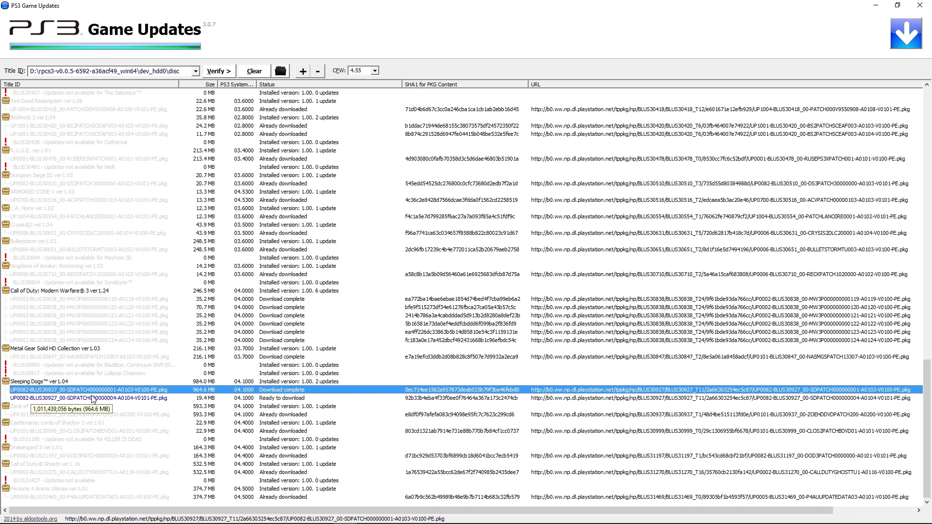
double_click(92, 398)
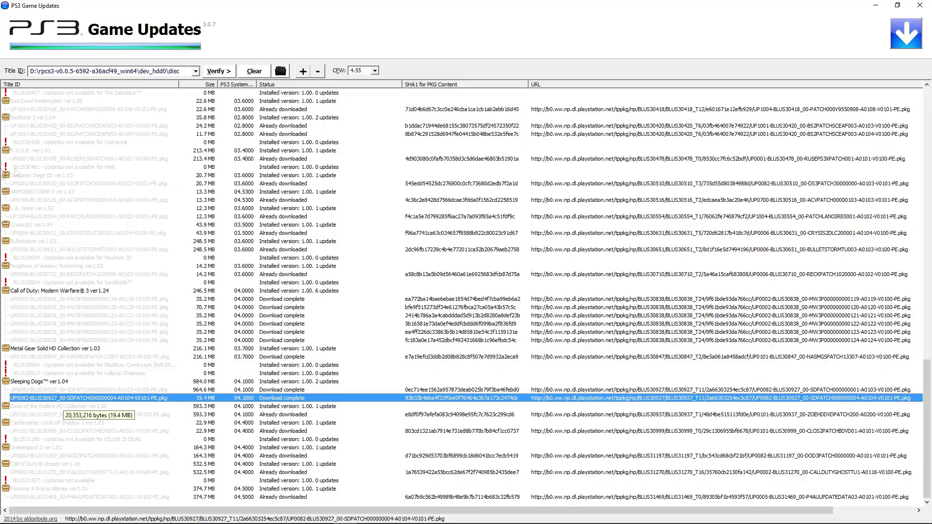
scroll(148, 418, "up", 15)
scroll(148, 420, "up", 16)
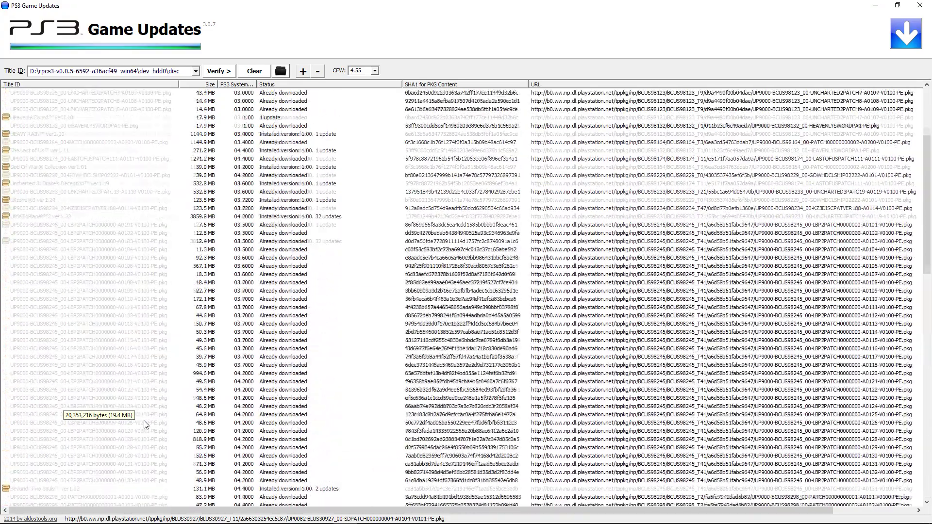
scroll(104, 262, "down", 20)
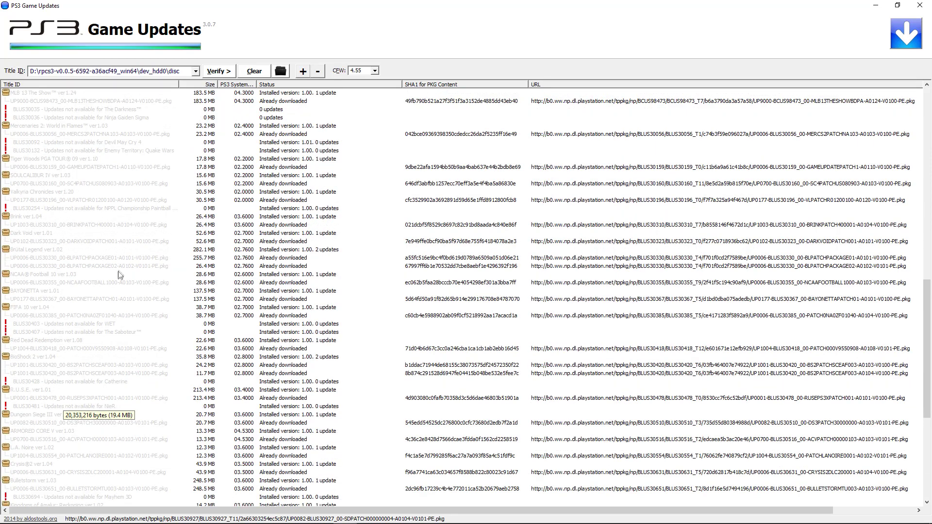
scroll(104, 286, "down", 7)
left_click(77, 455)
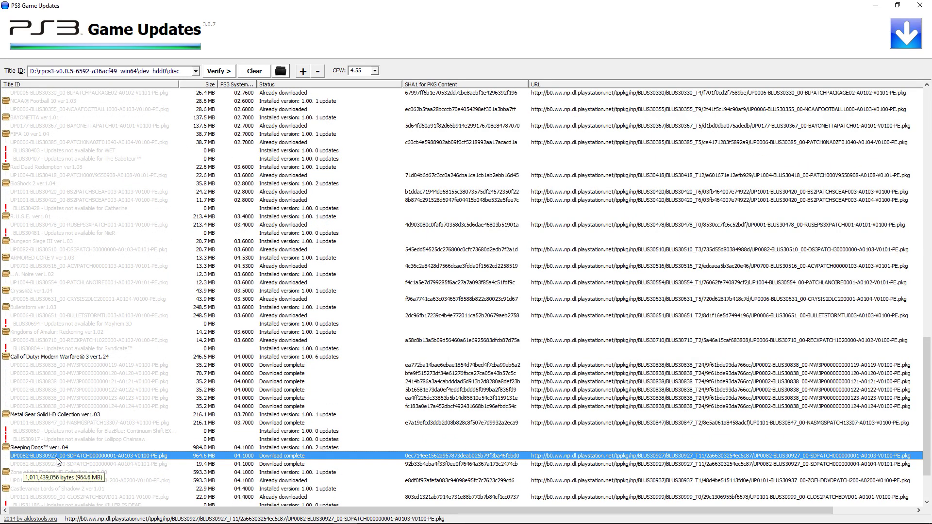
left_click(58, 367)
double_click(57, 370)
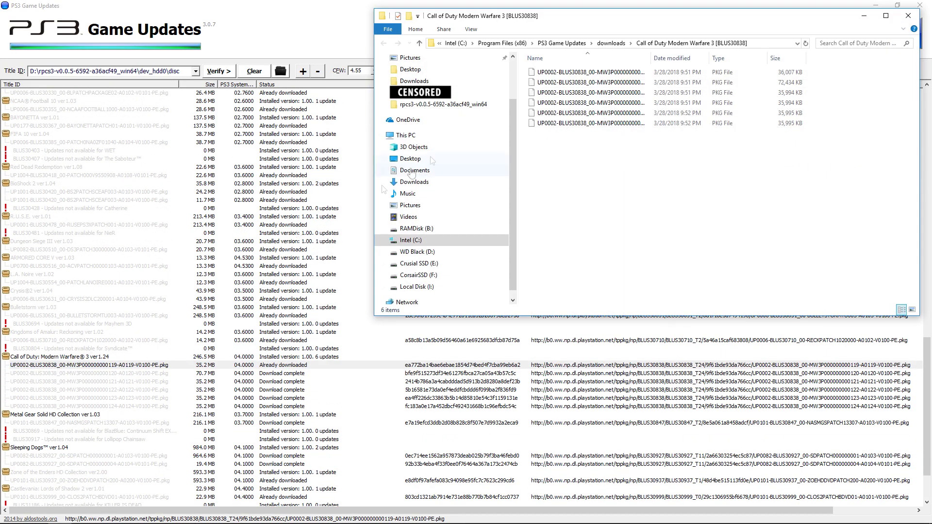
left_click_drag(623, 202, 575, 68)
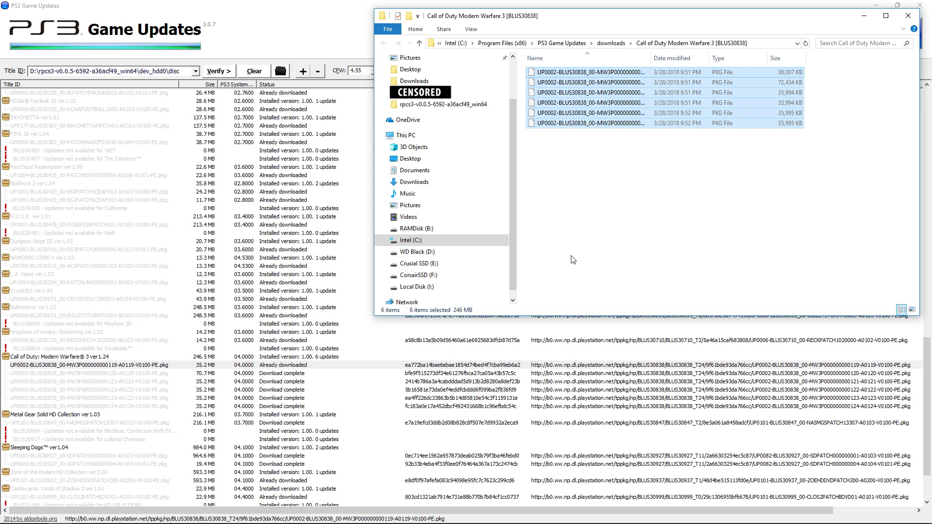
left_click(908, 16)
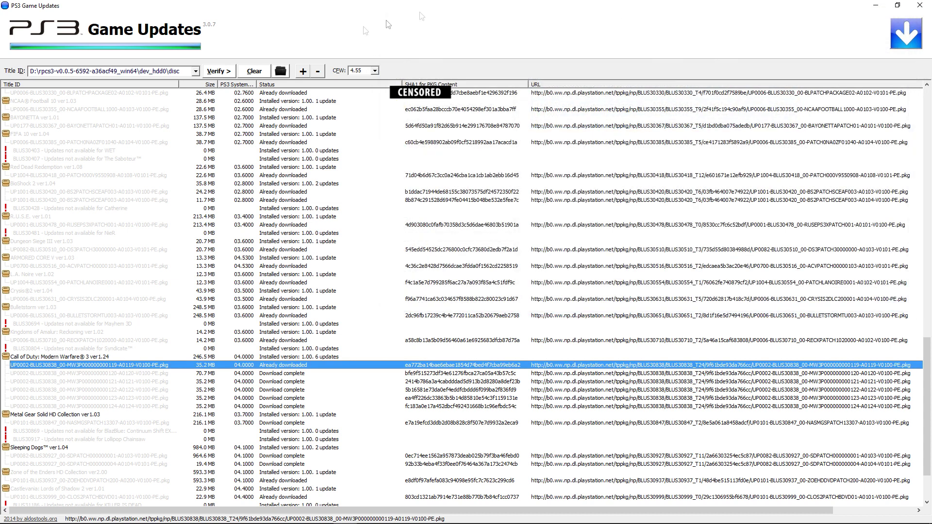
Step: Search the title box for 'GOD OF WAR' and choose BCUS99188 God of War® Ascension
left_click(169, 71)
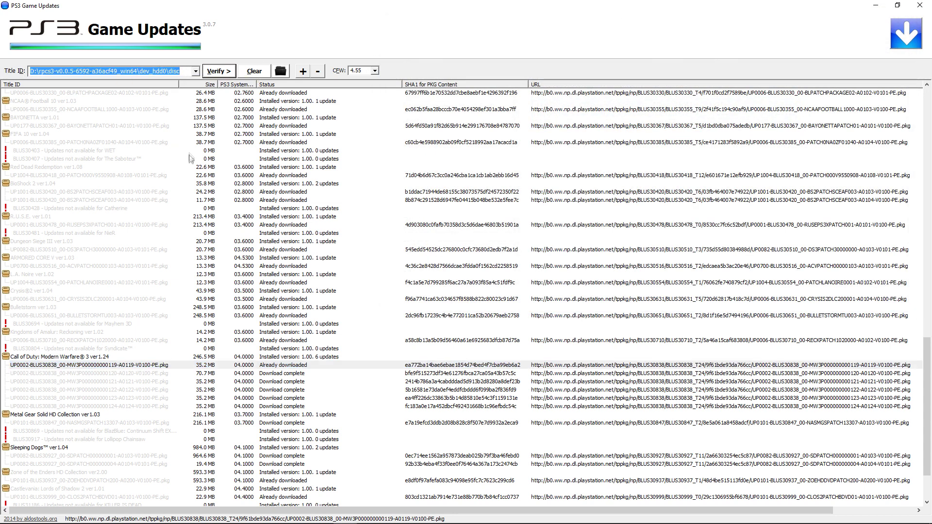
key("BackSpace")
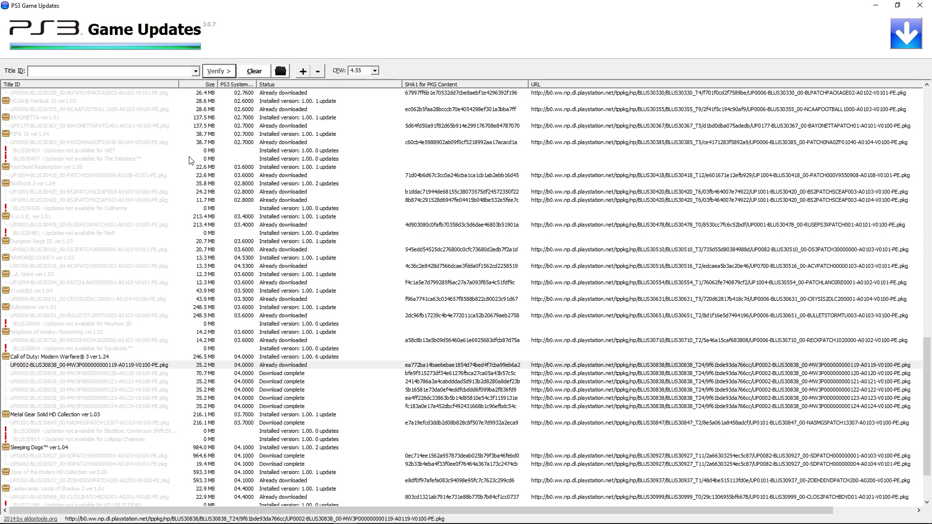
type("GOD ?")
key("BackSpace")
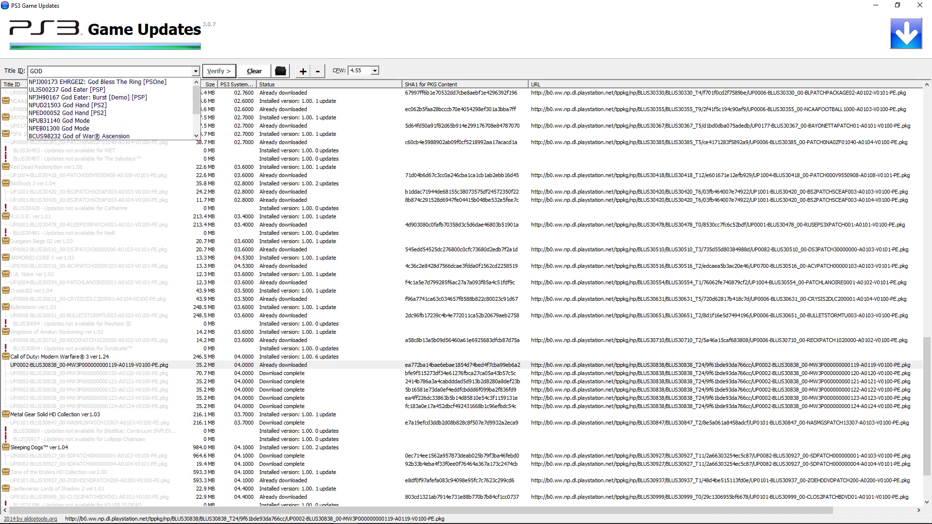
type("OF WAR")
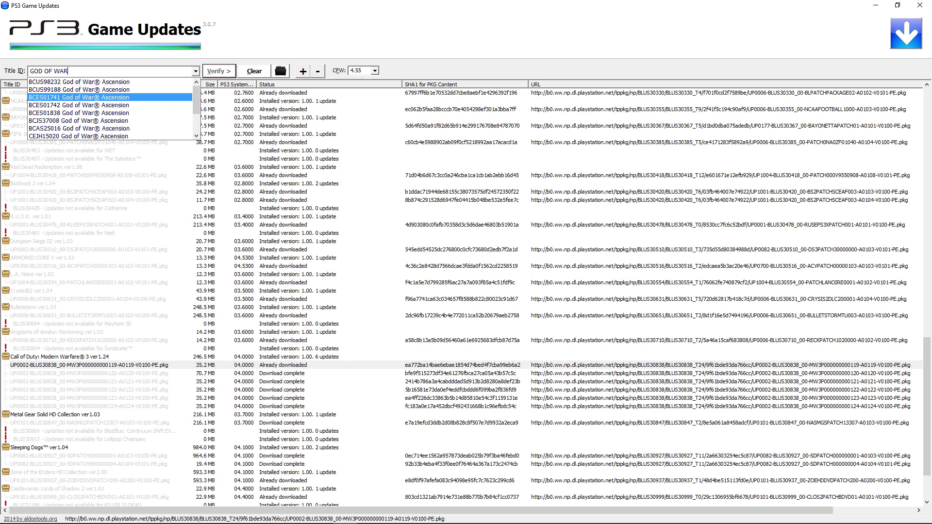
left_click(116, 90)
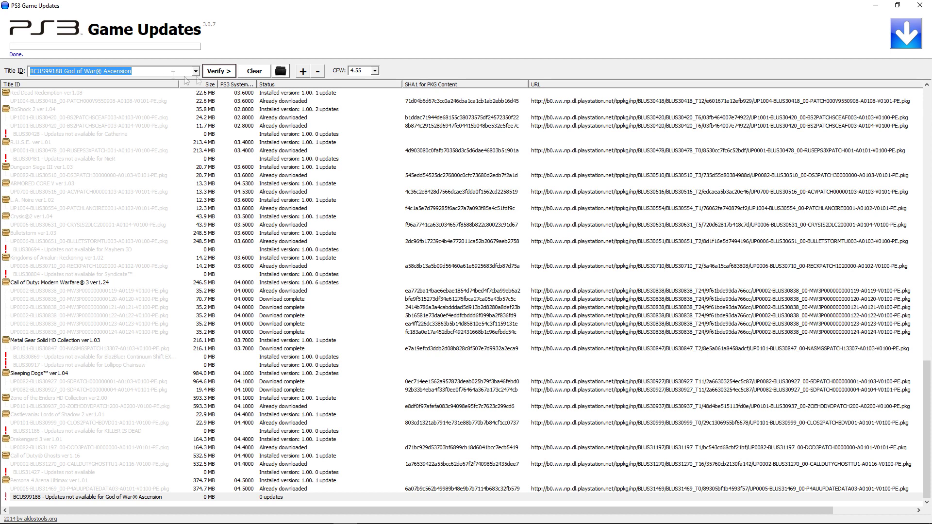
Step: Confirm God of War Ascension has no updates, then enter 'GRAN TURISMO' as the next title
left_click(92, 497)
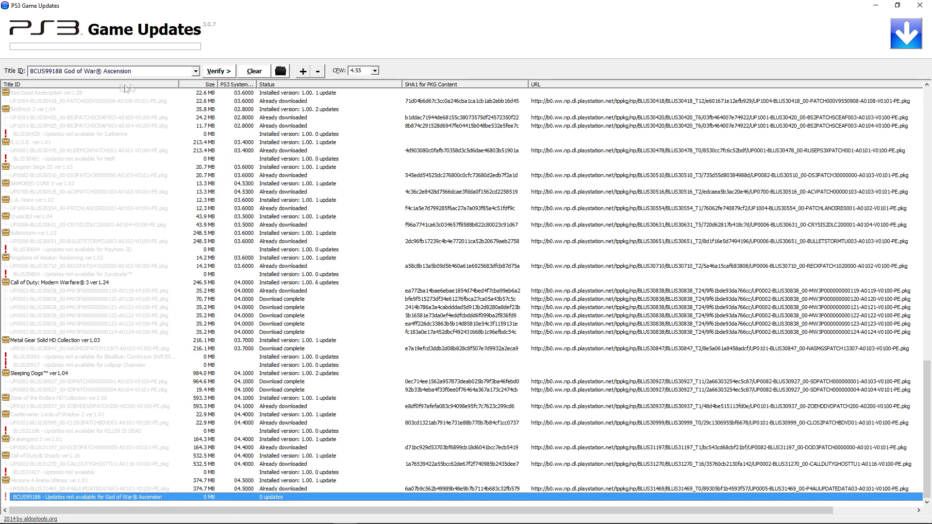
left_click(148, 72)
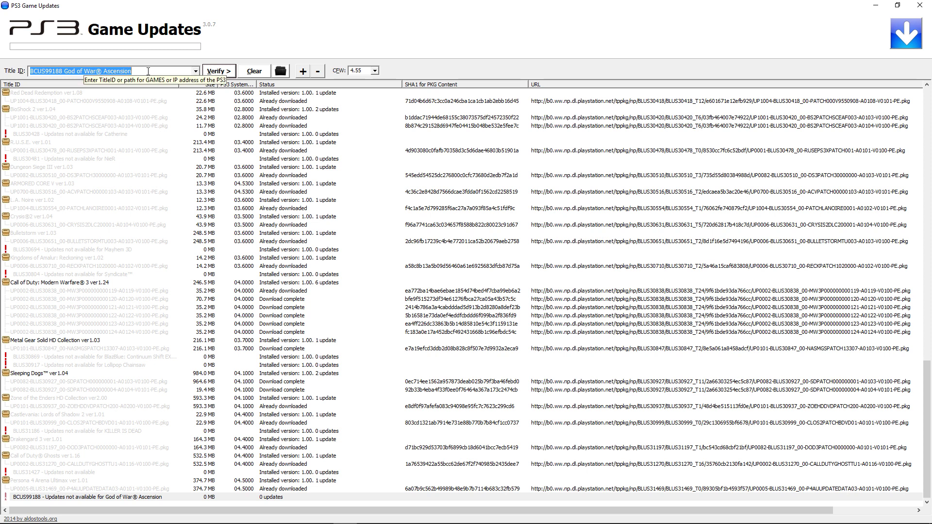
type("GRA")
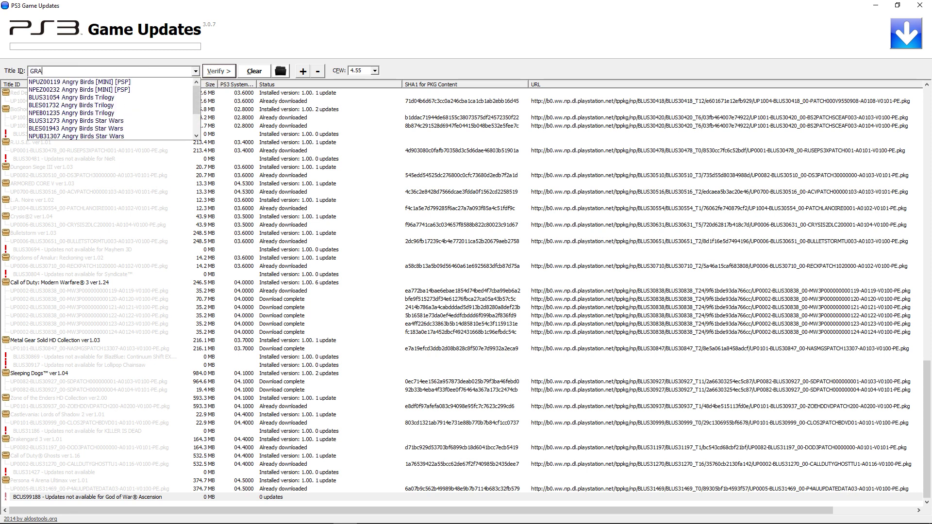
type("N TURIS")
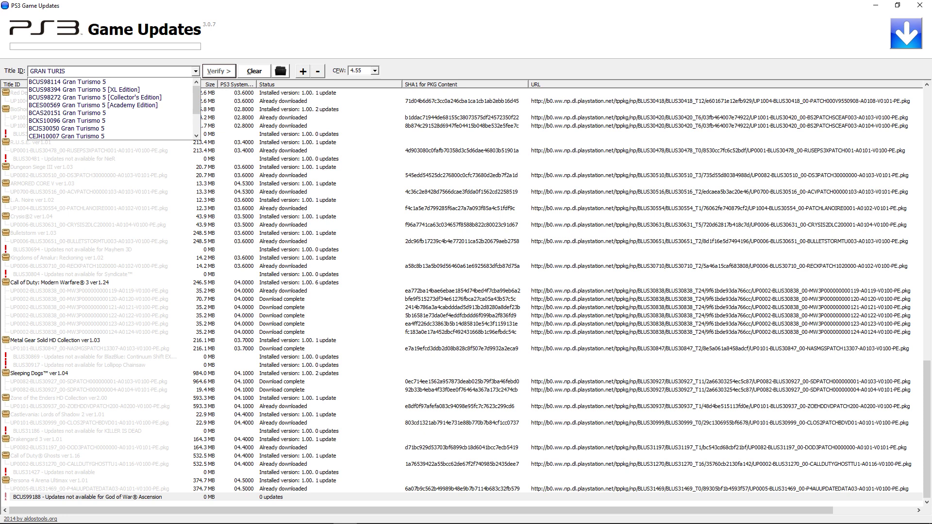
type("MO 6")
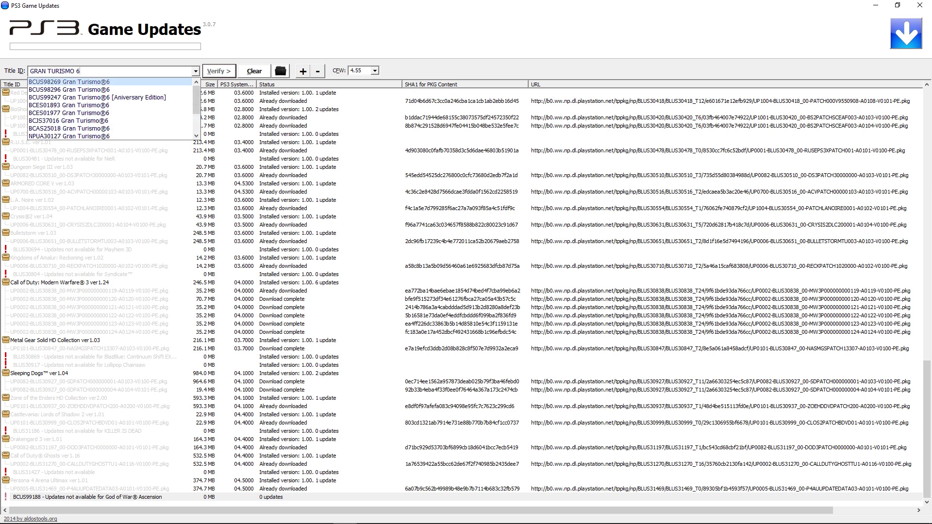
Step: Pick BCUS98296 Gran Turismo®6 from the suggestions and look up its 21 updates
key("Up")
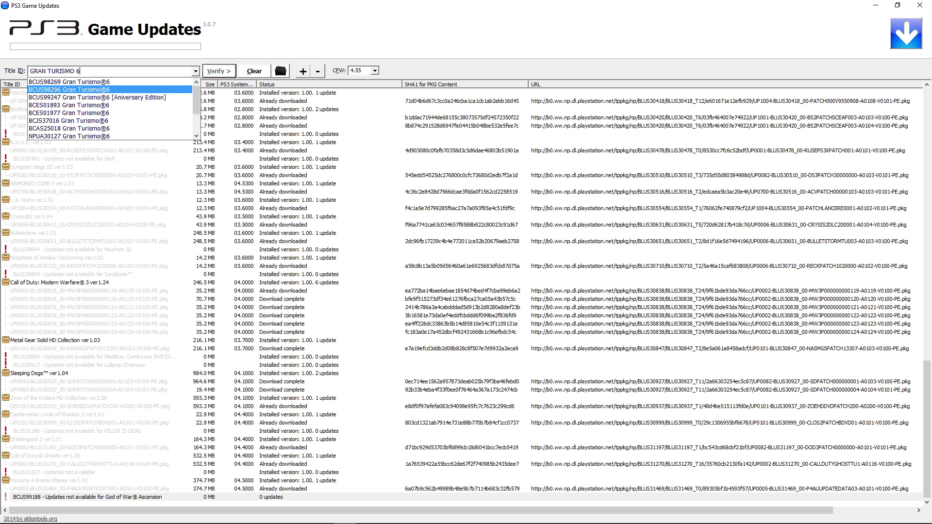
left_click(100, 89)
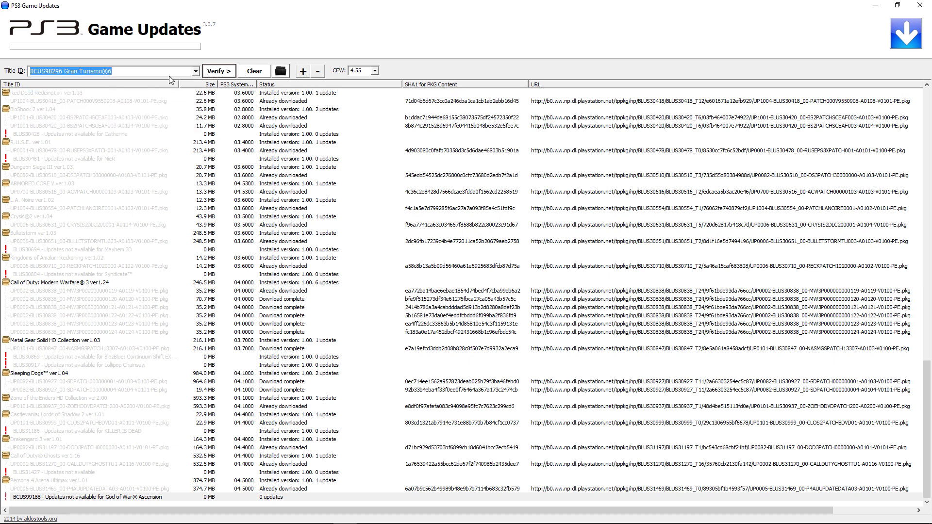
left_click(217, 71)
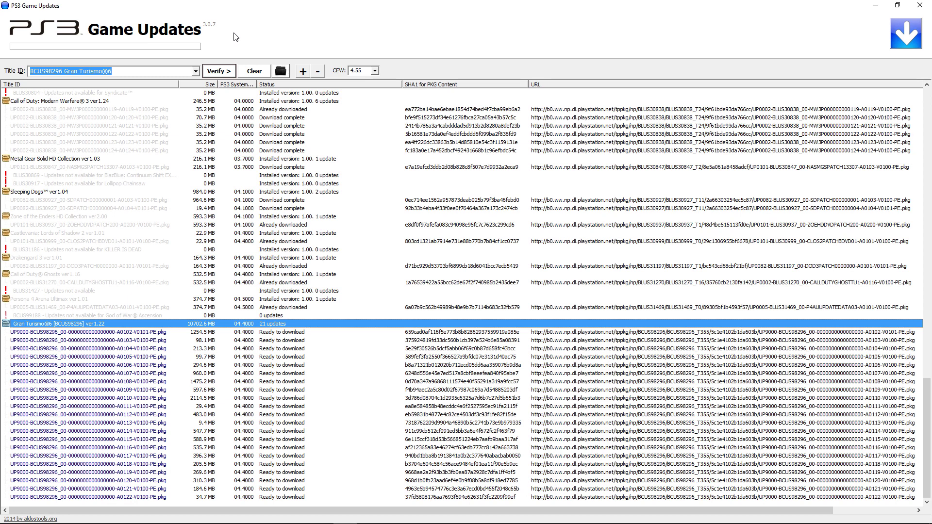
Step: Open the Create PS3_EXTRA 1.3 tool from the PS3 Game Updates title
left_click(137, 38)
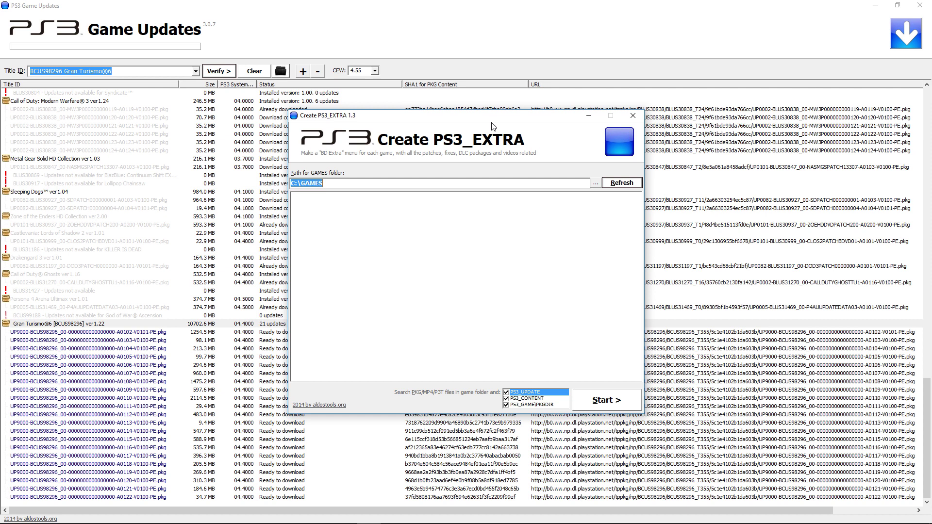
Step: Set the games folder to RPCS3's dev_hdd0\disc and start building PS3_EXTRA folders
left_click(595, 183)
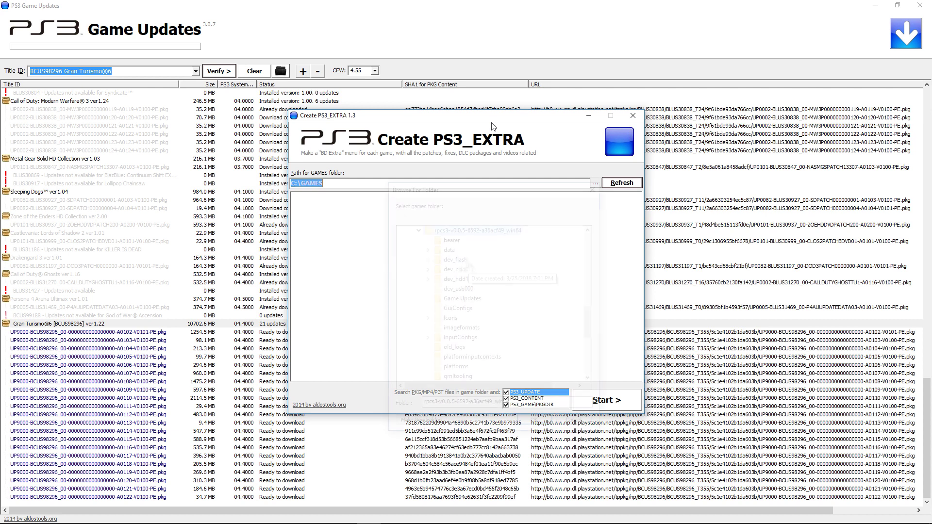
double_click(455, 270)
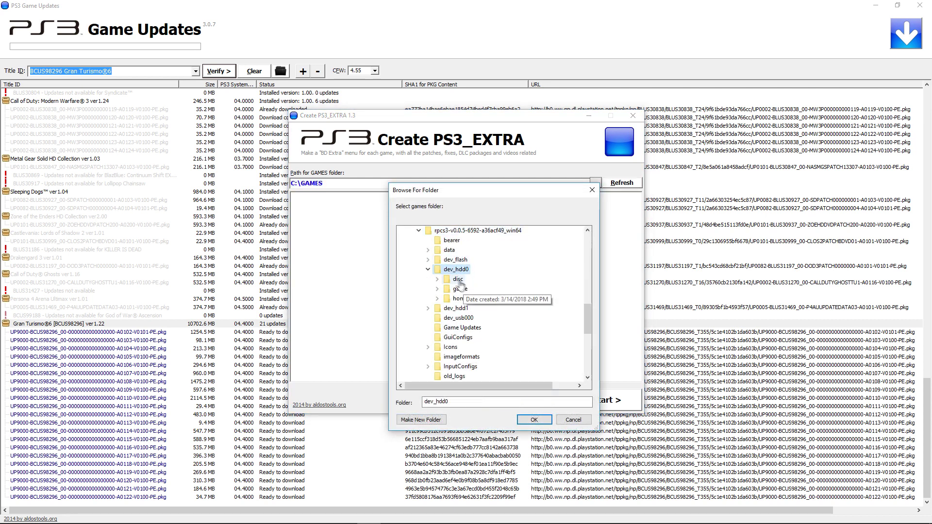
double_click(458, 279)
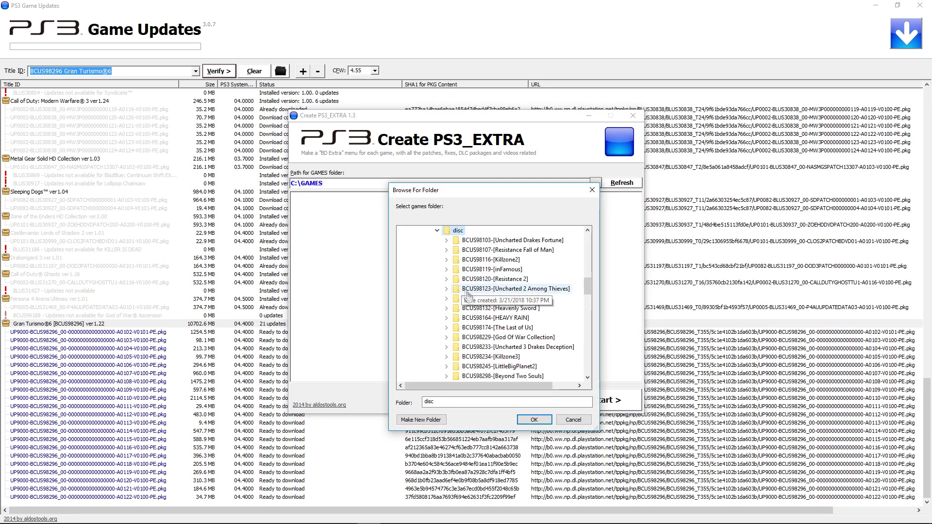
left_click(532, 420)
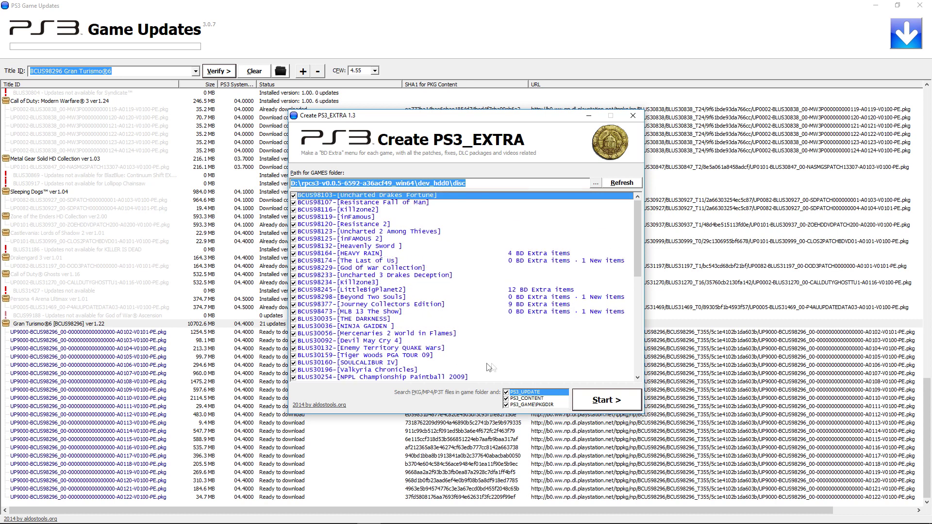
left_click(614, 402)
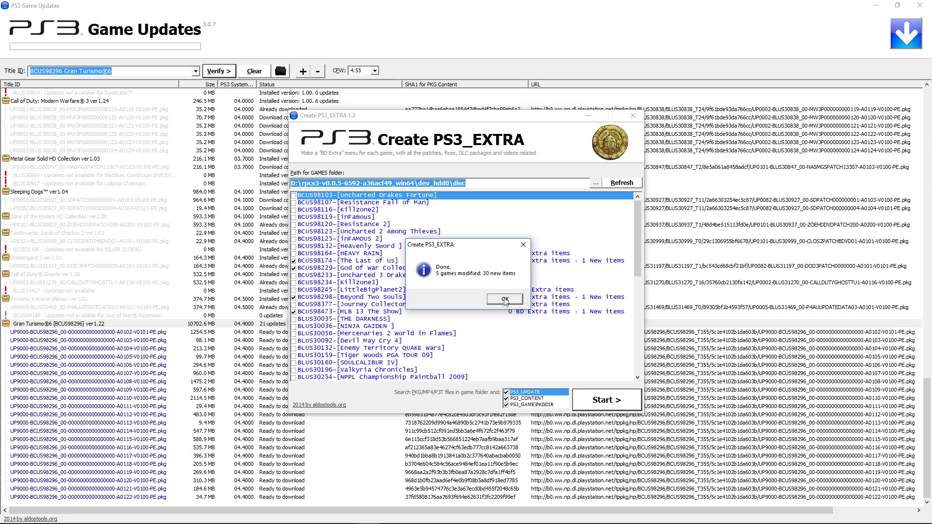
Step: Dismiss the 5-games, 30-items completion message and open the BLUS30937 Zone of the Enders HD Collection folder
left_click(503, 301)
scroll(431, 337, "down", 11)
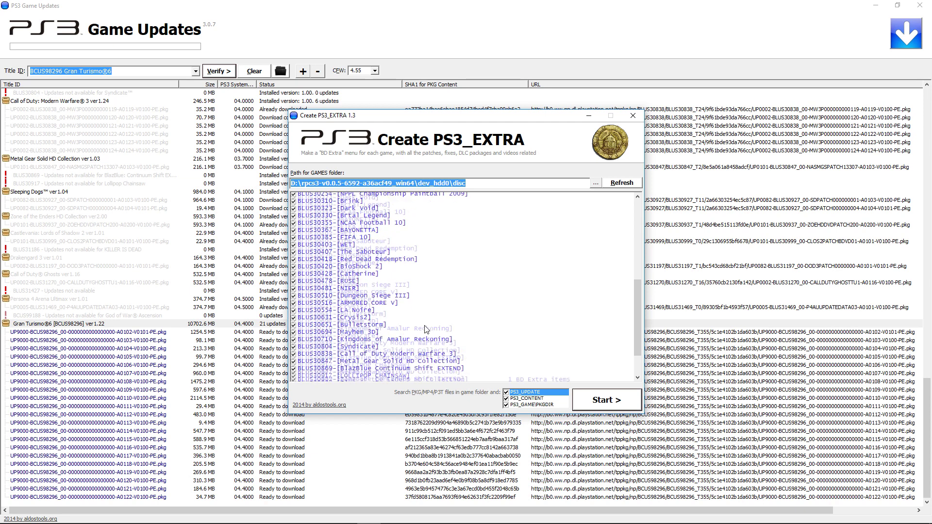
left_click(392, 334)
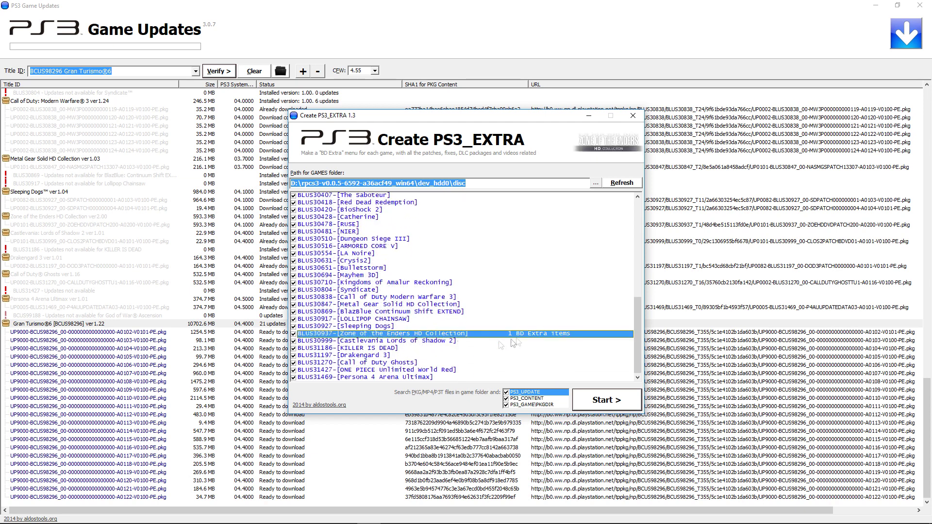
double_click(553, 333)
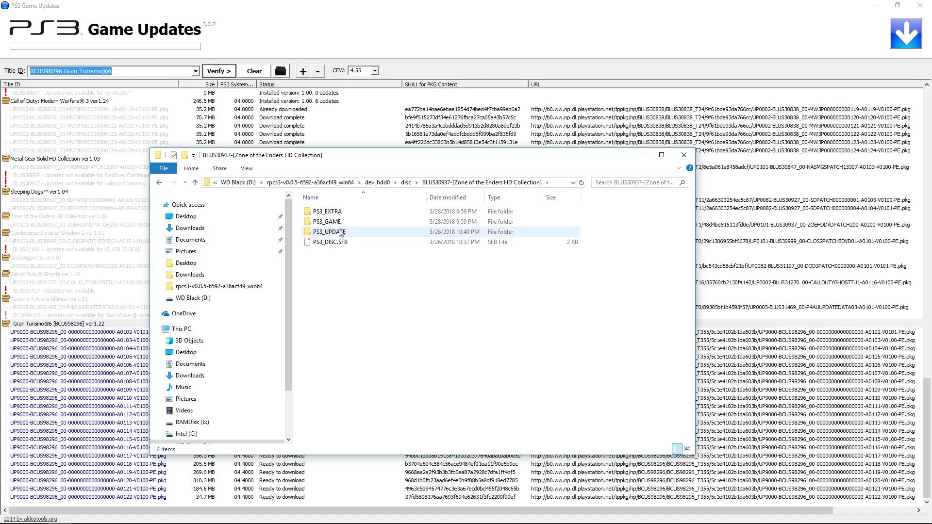
Step: Inspect the Zone of the Enders folder's PS3_UPDATE, PS3_EXTRA\D000 and PS3_GAME subfolders in turn
double_click(336, 233)
left_click(159, 184)
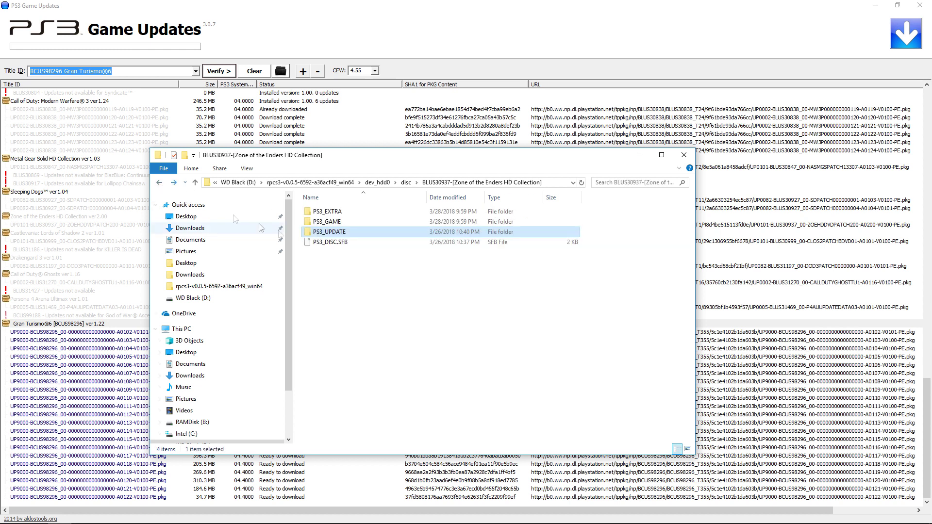
double_click(334, 217)
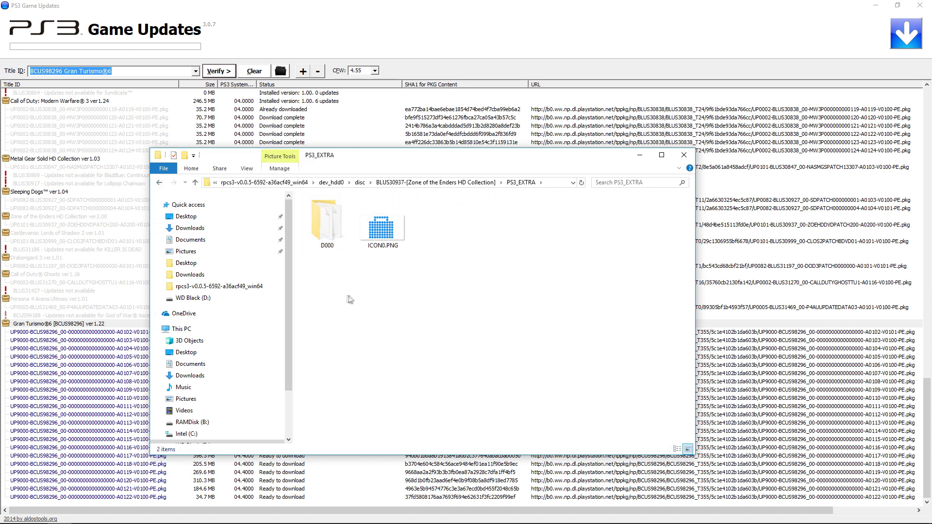
double_click(325, 228)
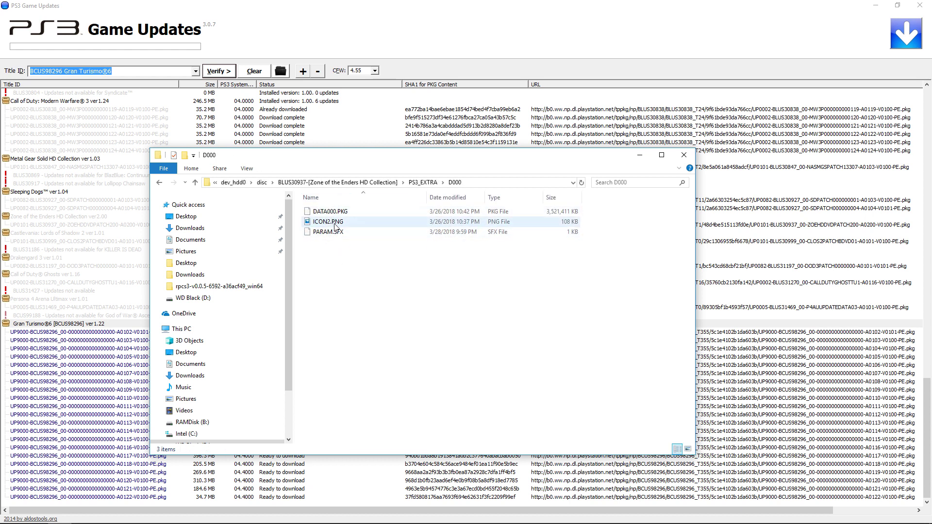
left_click(161, 185)
left_click(161, 185)
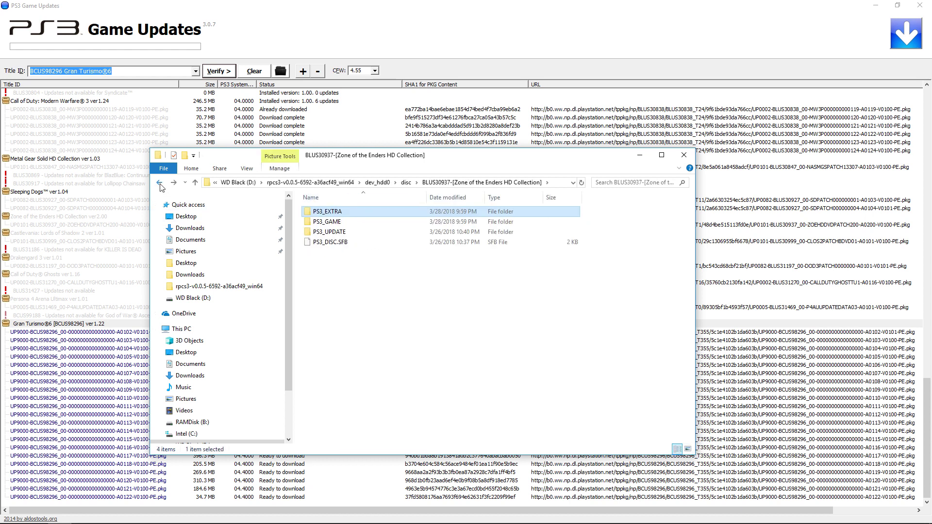
double_click(331, 222)
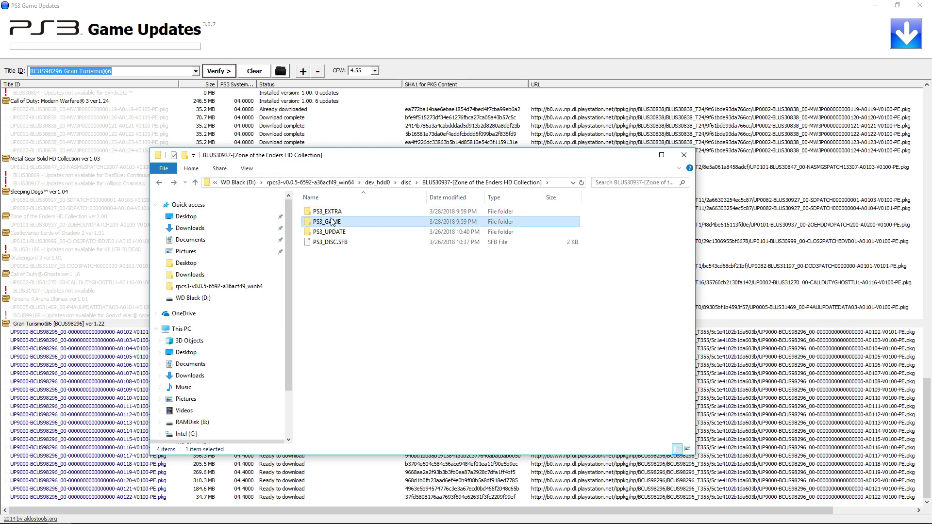
left_click(161, 183)
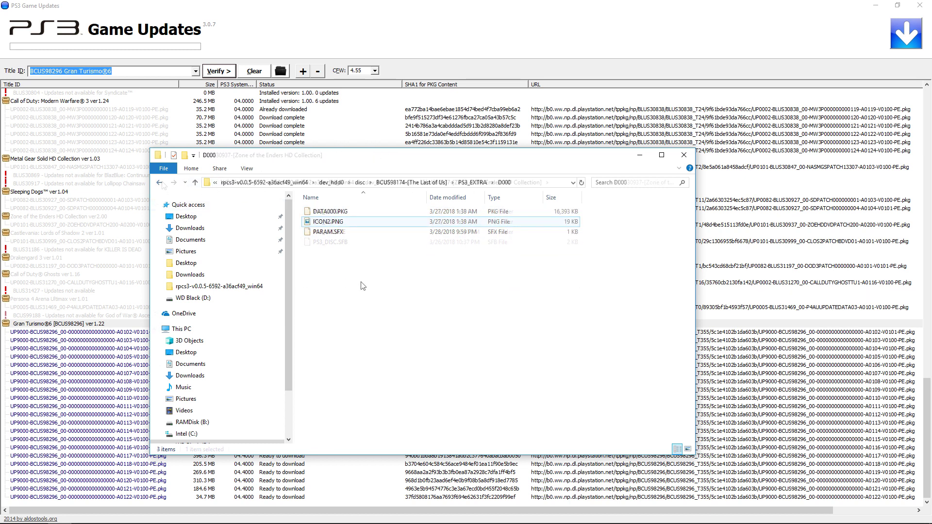